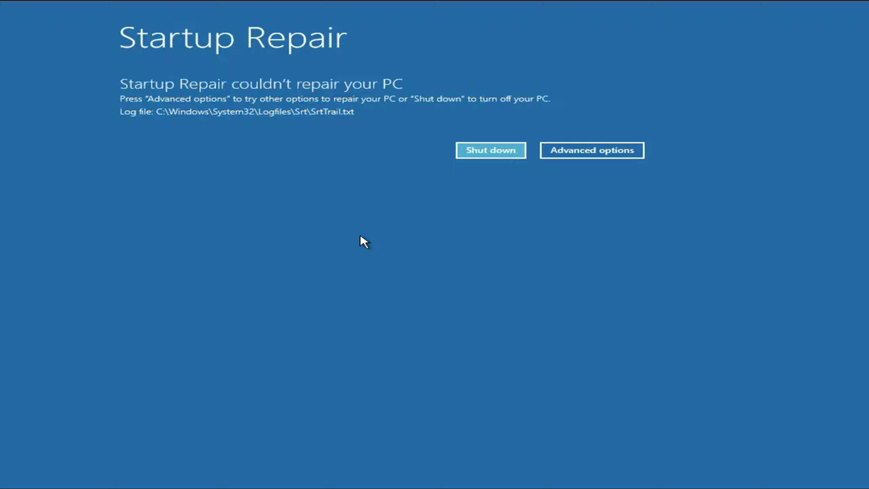
Step: Run Startup Repair from Troubleshoot > Advanced options after the earlier failed repair
click(639, 150)
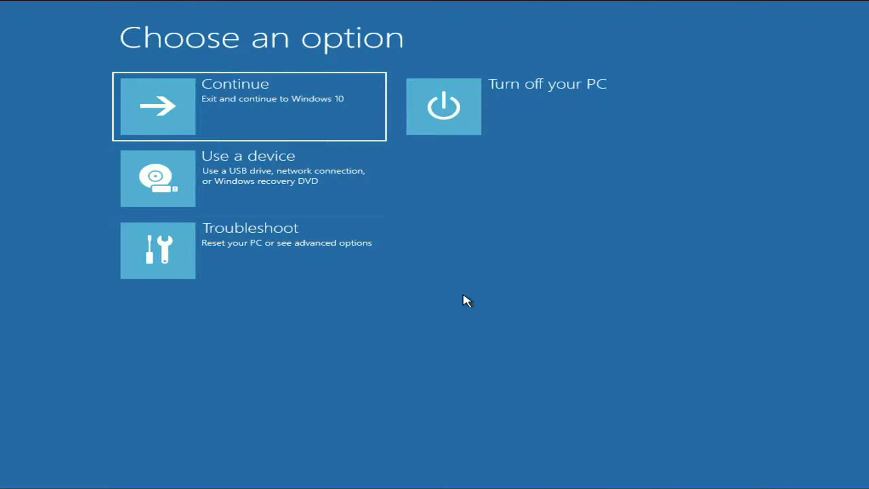
click(267, 248)
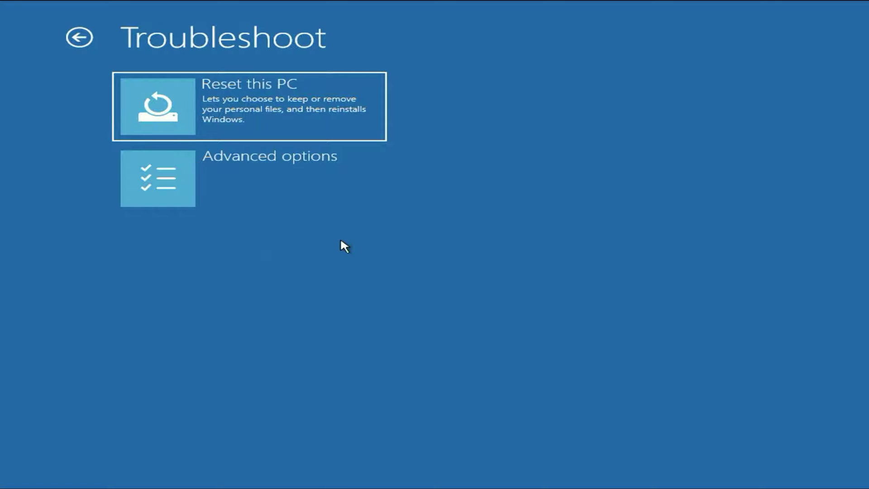
click(278, 171)
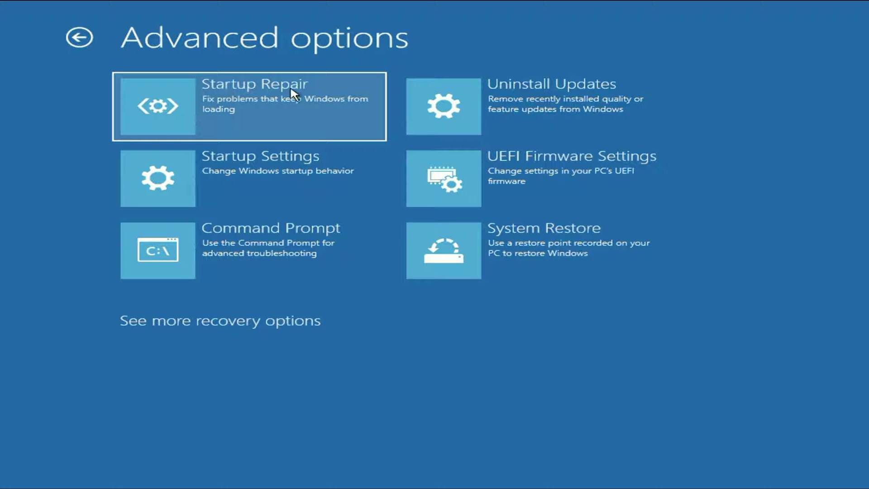
click(245, 108)
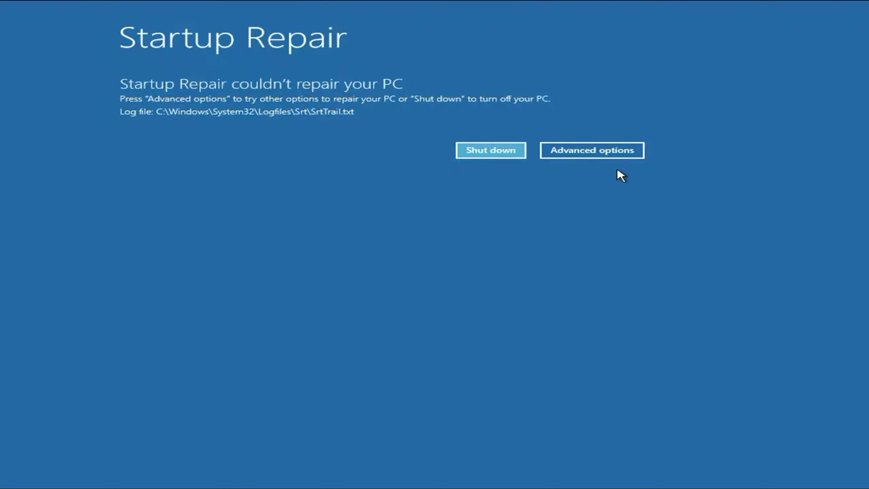
Step: Leave the failed Startup Repair screen and return through Troubleshoot to the Advanced options list
click(619, 154)
click(287, 259)
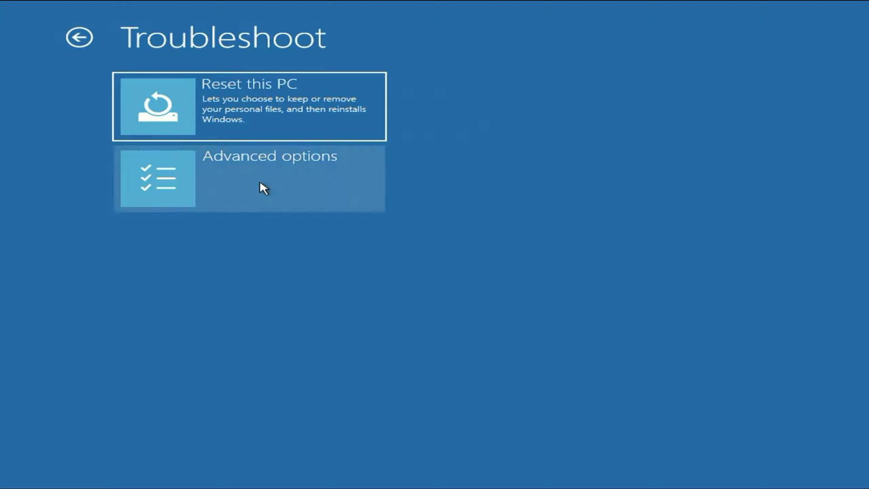
click(261, 182)
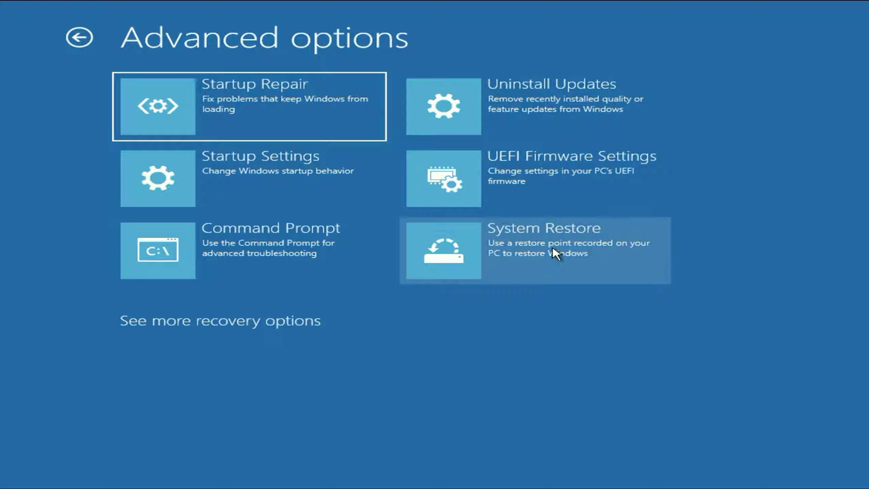
Step: Launch System Restore, choose the account and sign in with its password
click(591, 254)
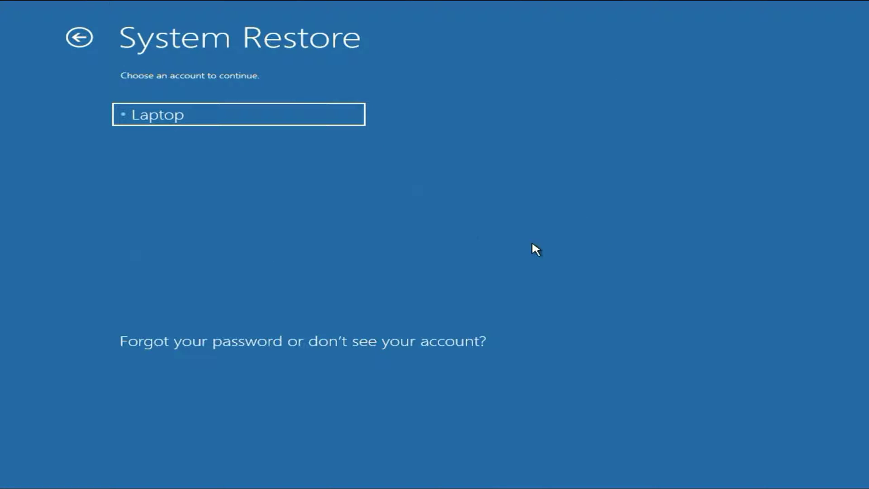
click(201, 112)
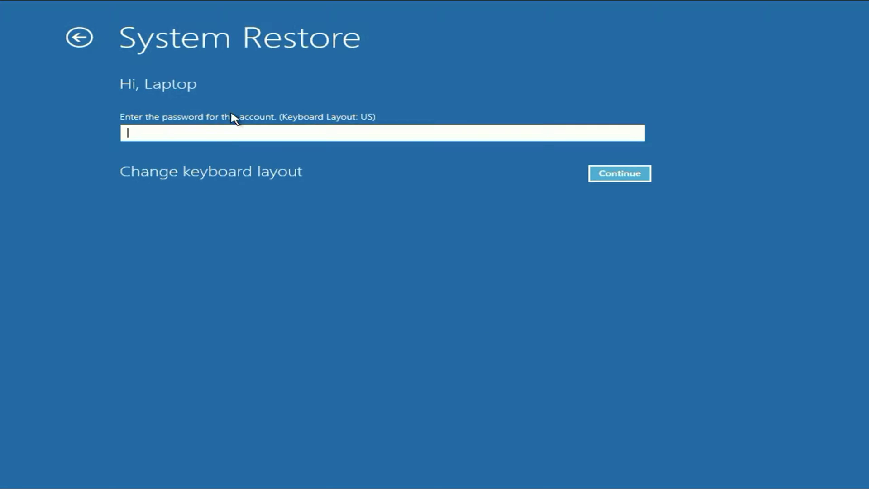
text(******)
click(637, 176)
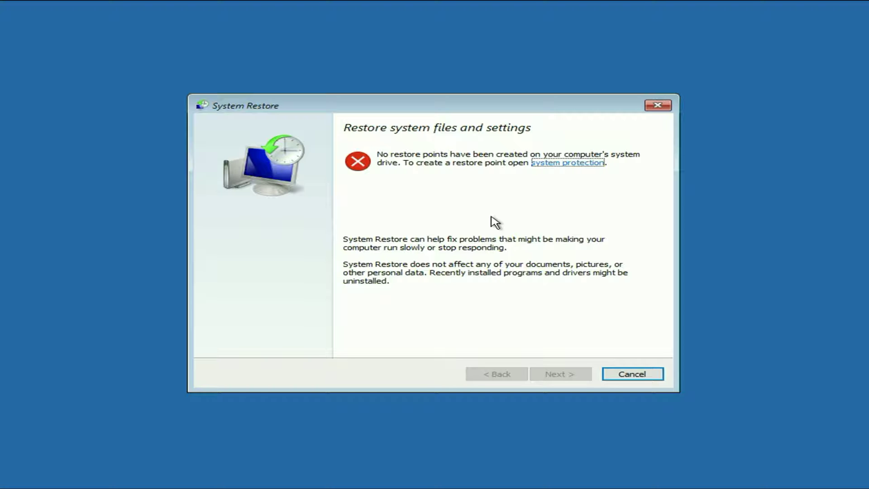
Step: Cancel System Restore and open Command Prompt from Troubleshoot > Advanced options
click(656, 375)
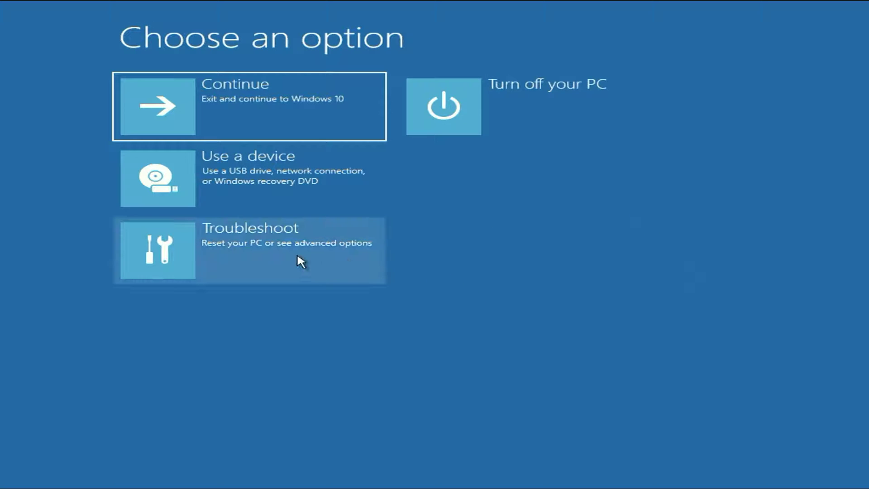
click(297, 256)
click(298, 186)
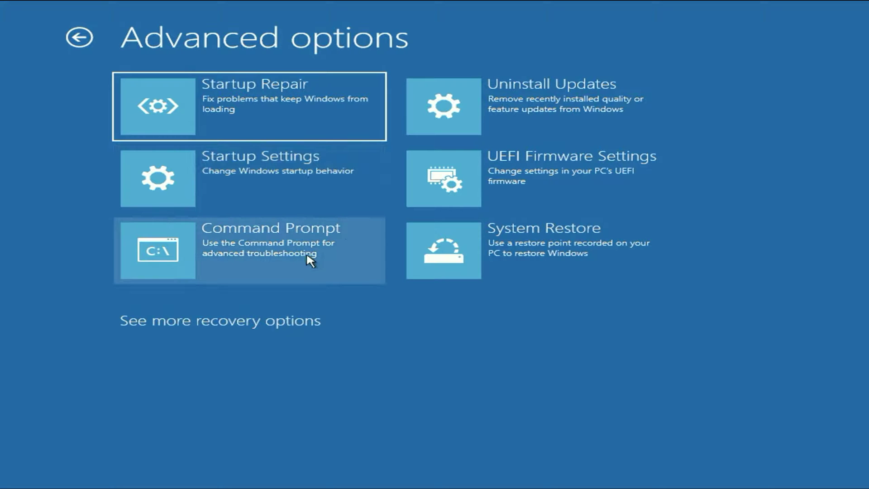
click(281, 248)
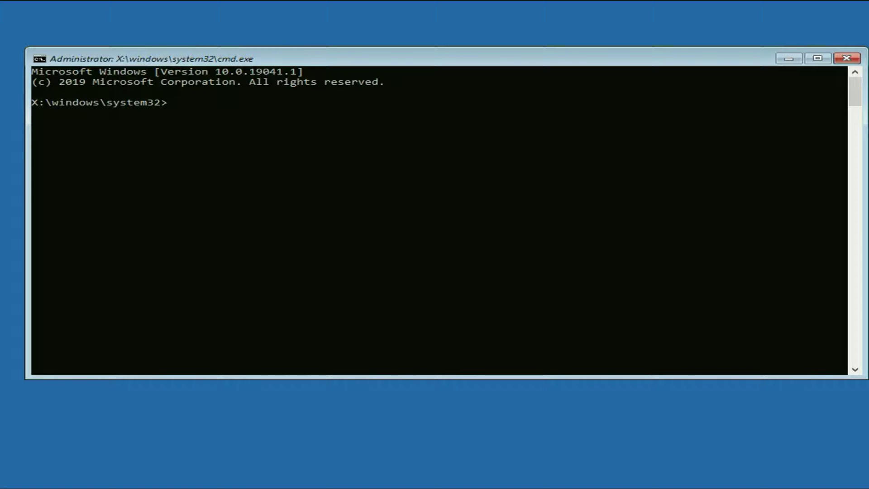
Step: Run sfc /scannow to verify the system files
text(sfc /scannow)
key(Return)
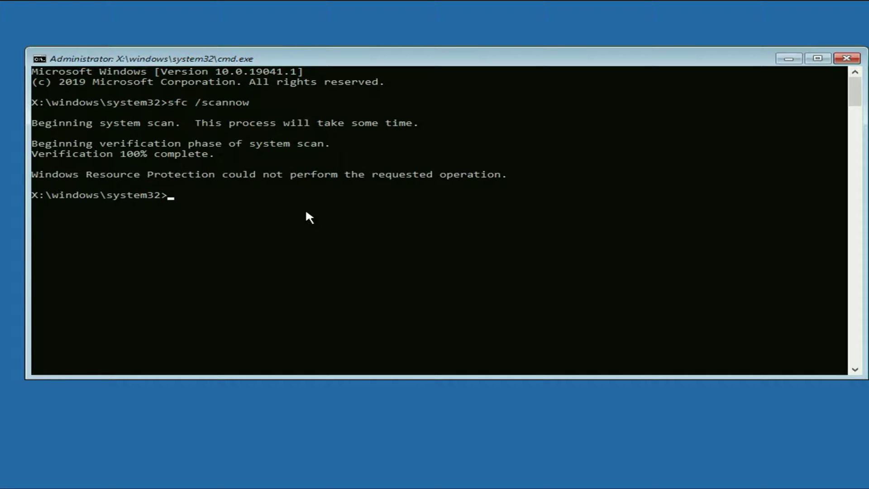
Step: Run bootrec /fixmbr and bootsect /nt60 sys to repair the MBR and boot code
text(bo)
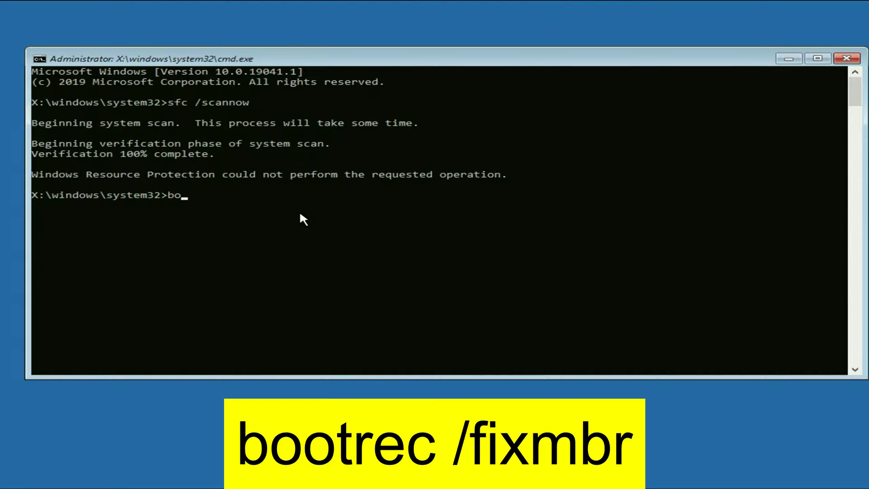
text(otrec /fixmbr)
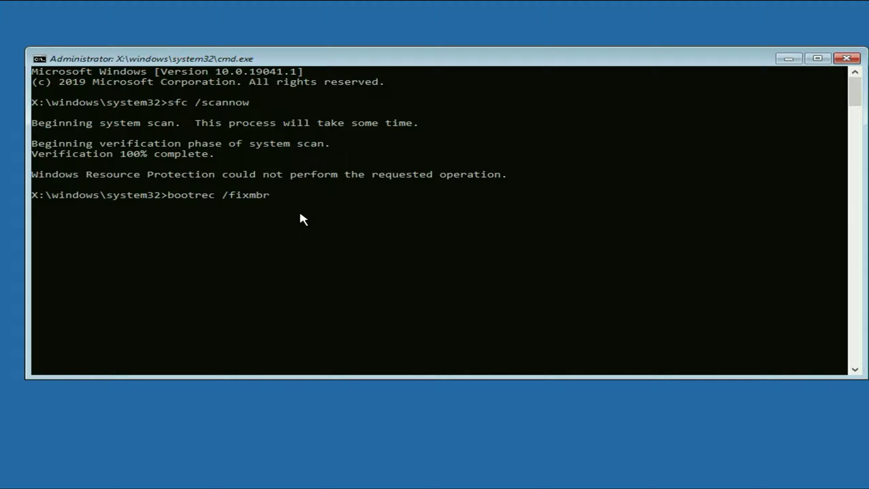
key(Return)
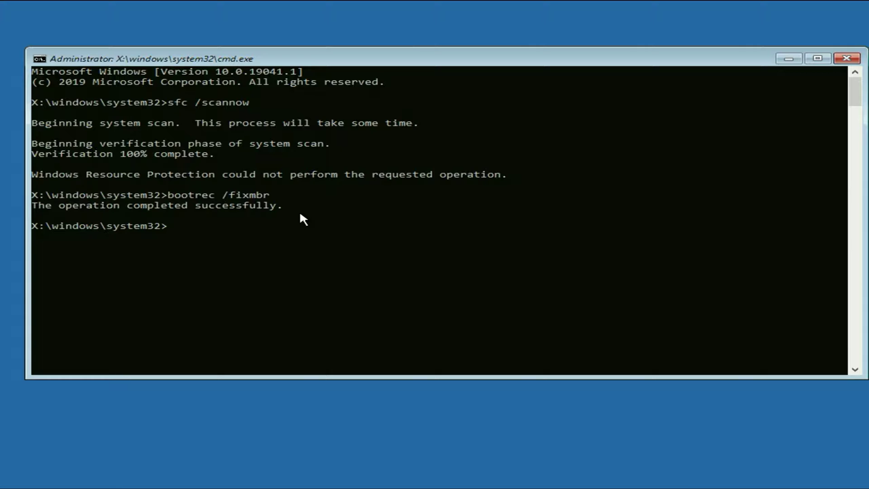
text(bootse)
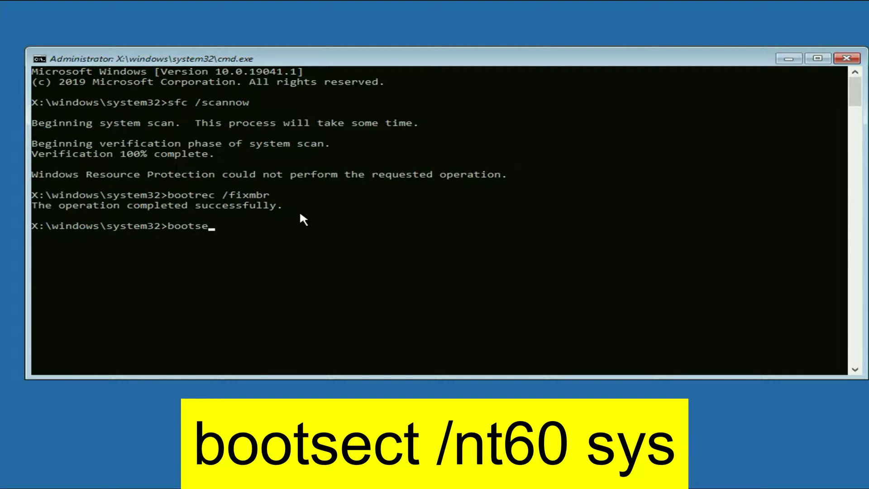
text(ct /nt60 sys)
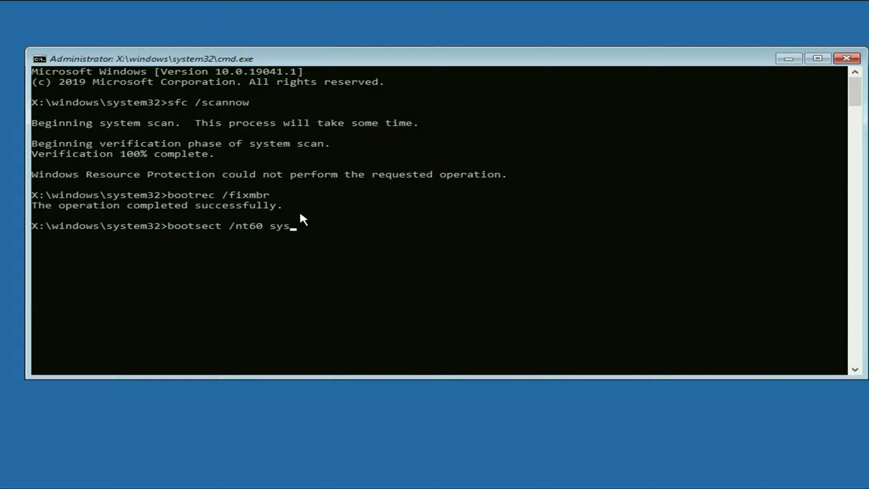
key(Return)
scroll(299, 215, down, 3)
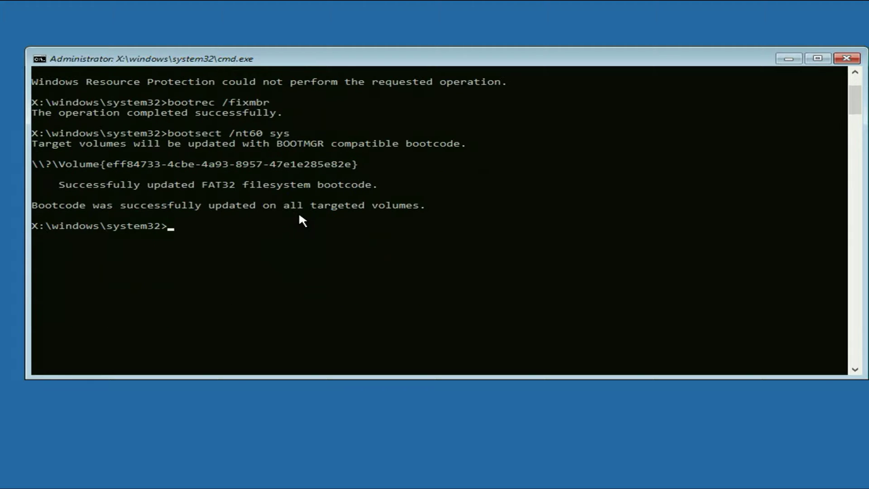
Step: Run bootrec /fixboot and bootrec /rebuildbcd, then enter chkdsk /f /r c: at the prompt
text(bootr)
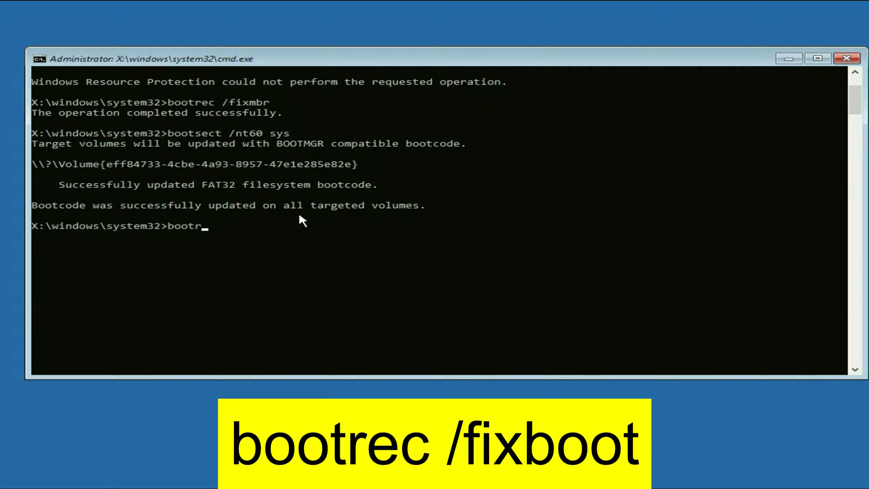
text(ec /fixboot)
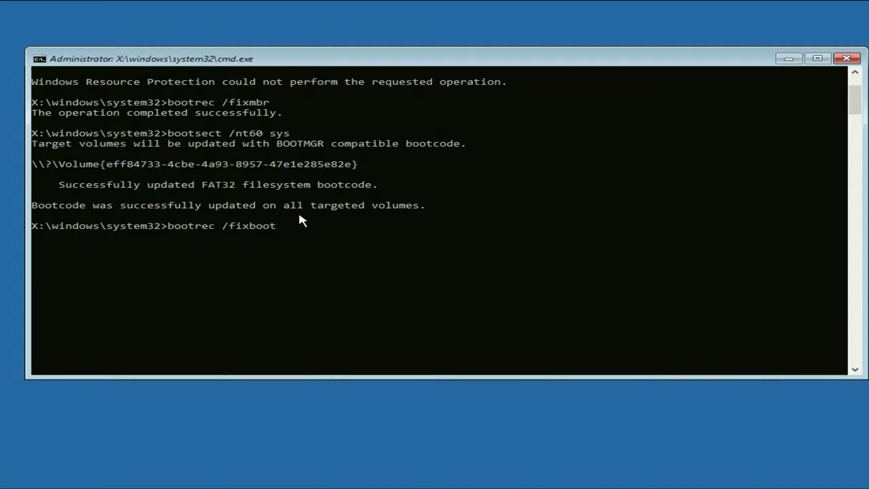
key(Return)
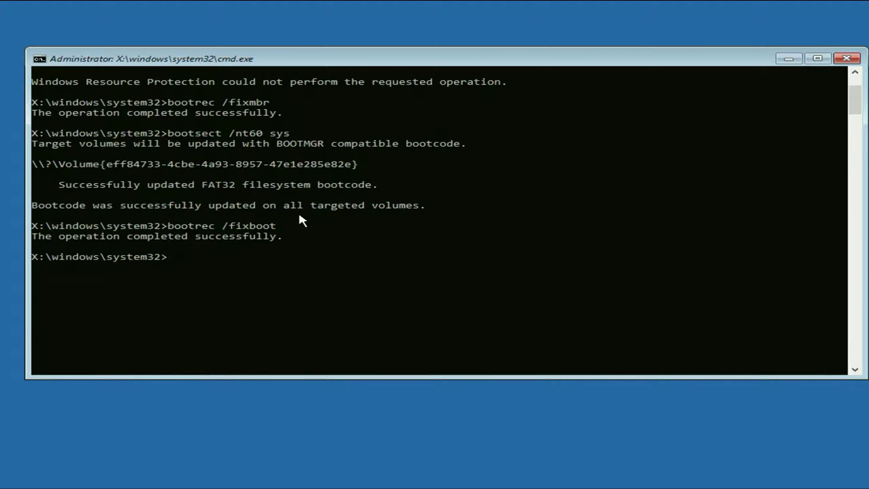
text(bootrec /)
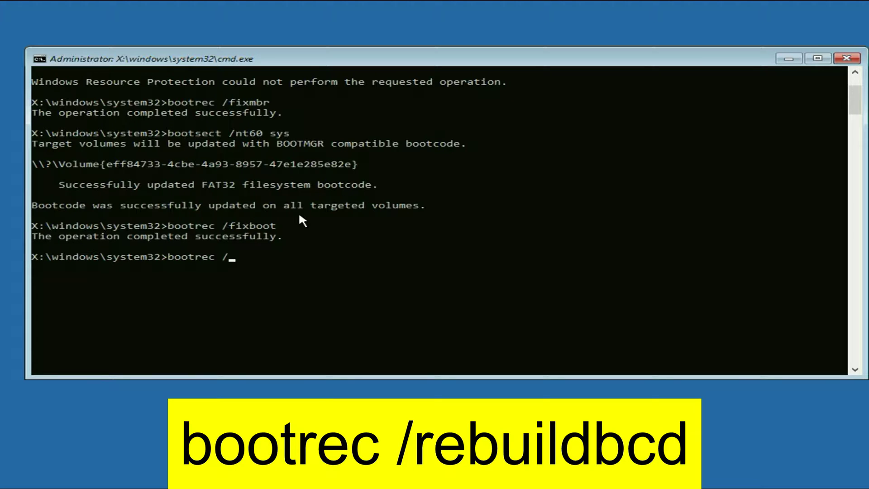
text(rebuildbcd)
key(Return)
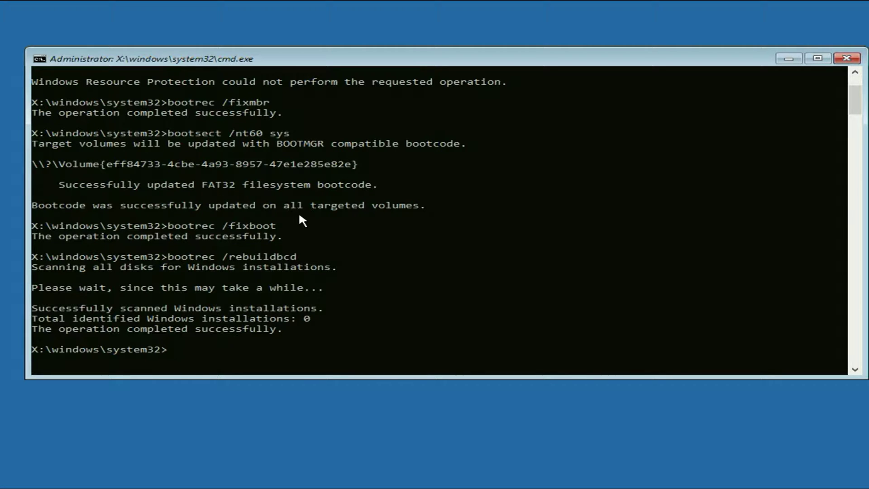
scroll(301, 221, down, 3)
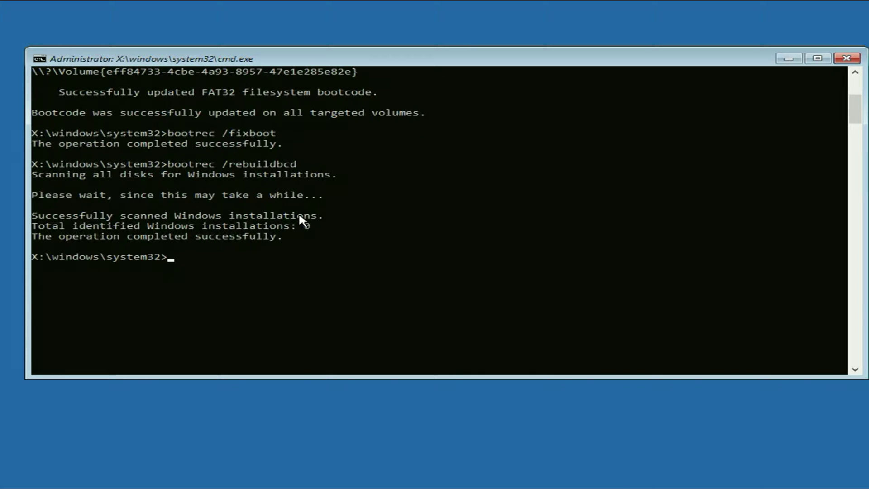
text(chkds)
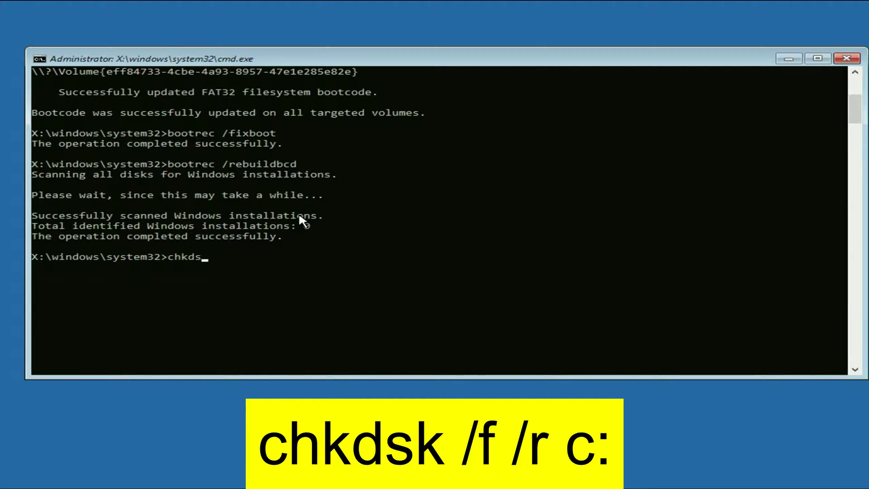
text(k /f /r c:)
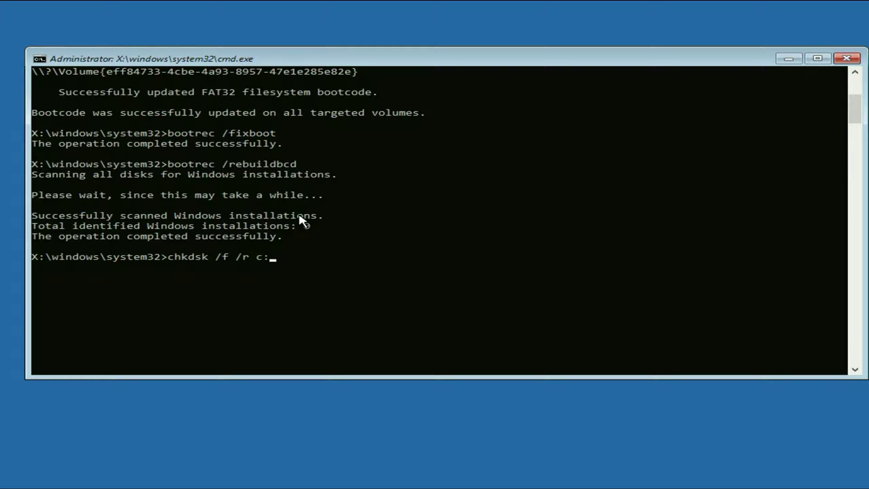
Step: Execute chkdsk /f /r c: to fix file system errors and bad sectors on C:
key(Return)
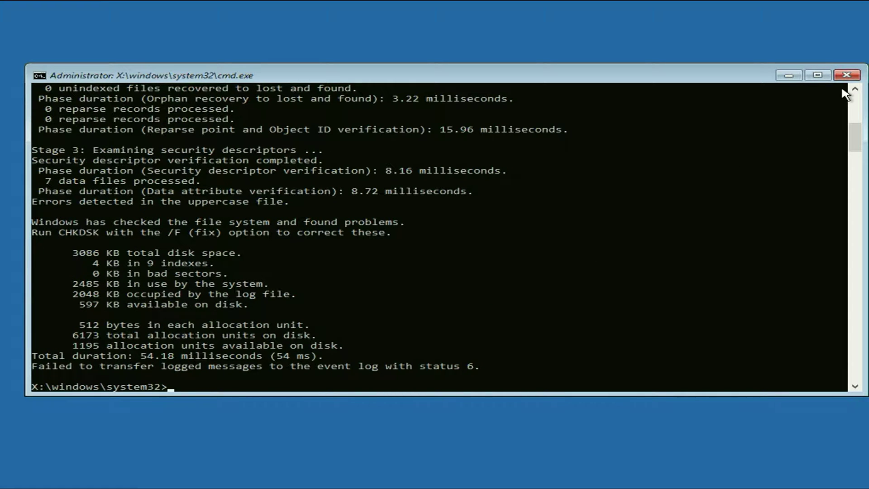
Step: Close Command Prompt, review the Uninstall Updates quality and feature choices, then return to Advanced options
click(847, 76)
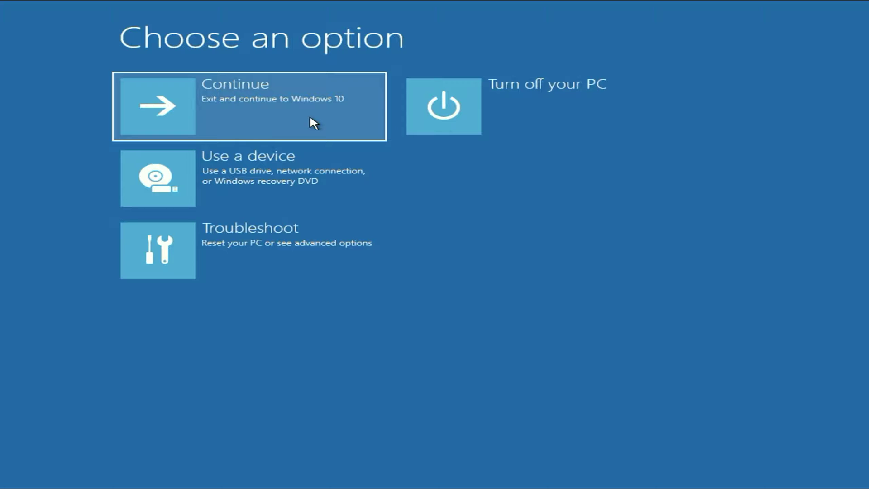
click(263, 244)
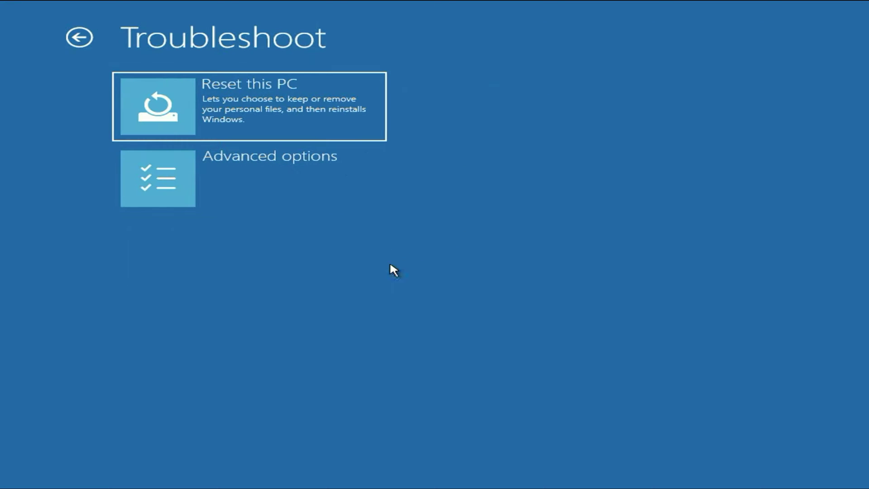
click(251, 193)
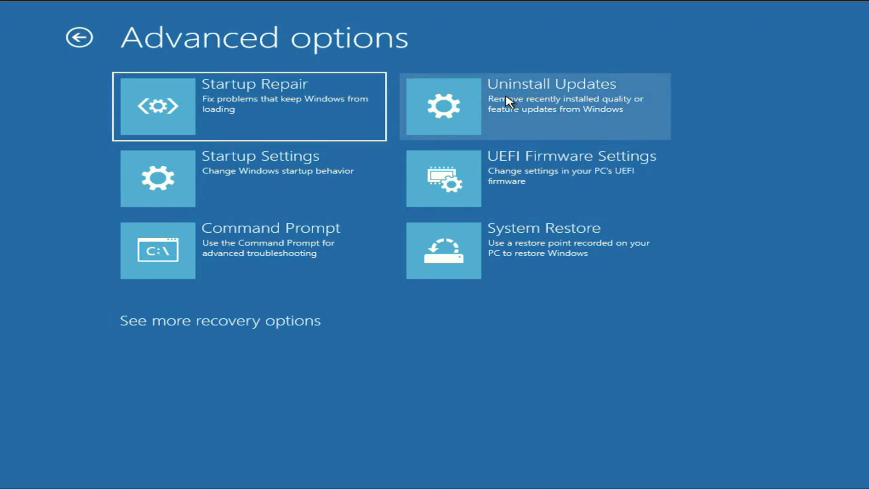
click(561, 105)
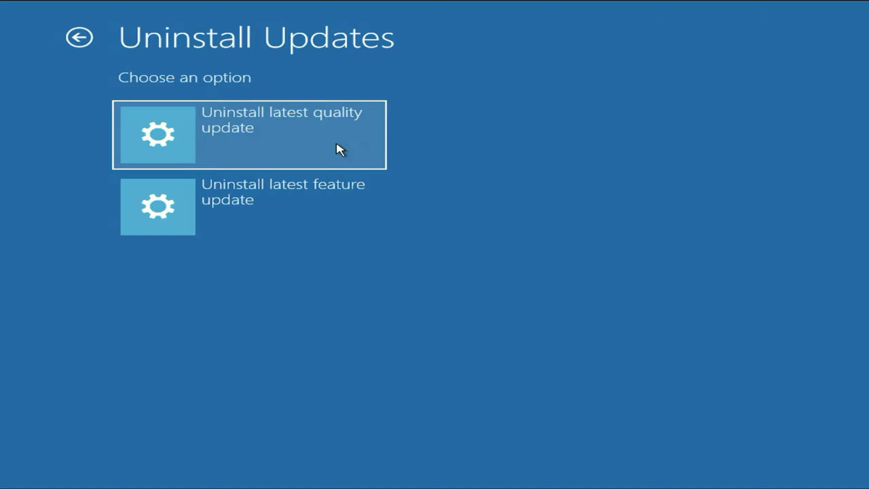
click(85, 38)
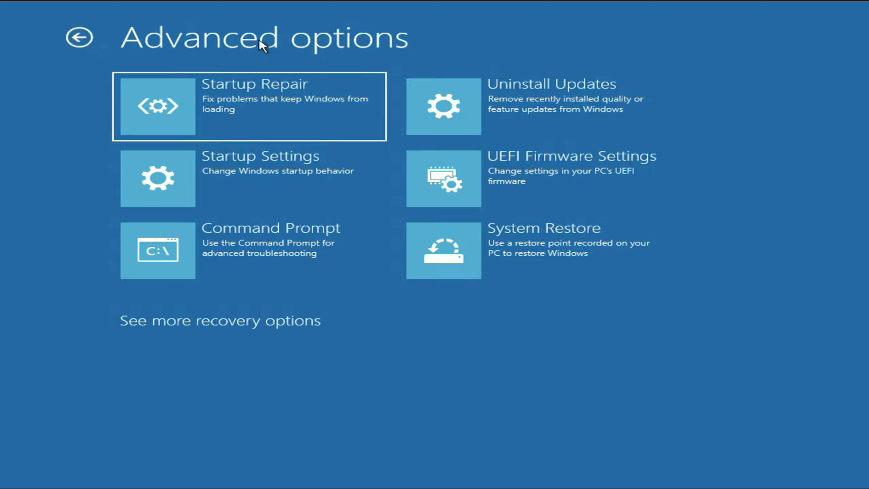
Step: Restart from Startup Settings and choose F5 for Safe Mode with Networking
click(218, 180)
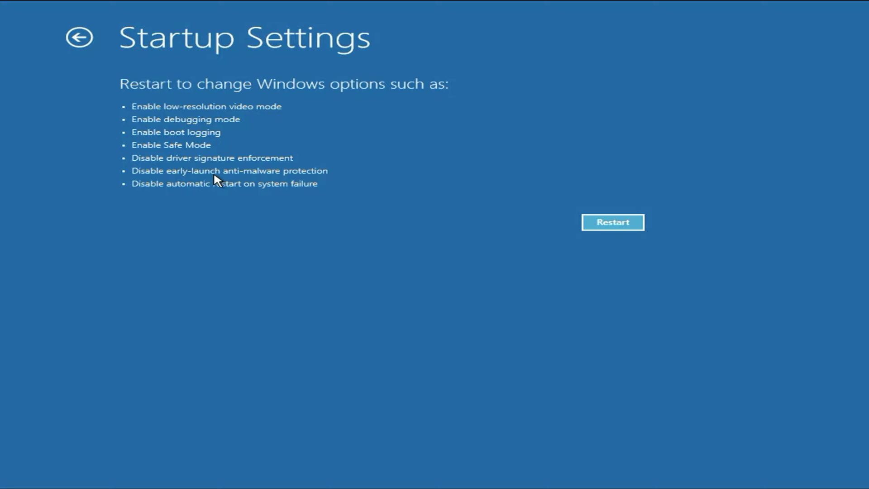
click(606, 230)
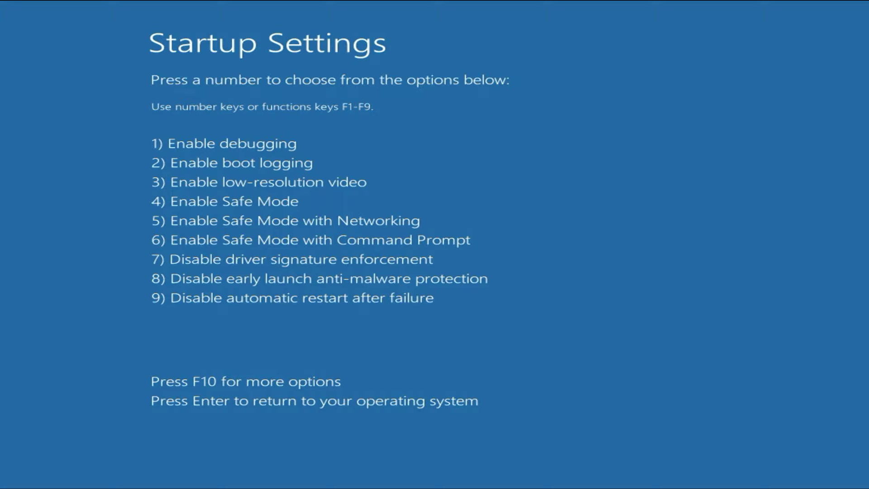
key(F5)
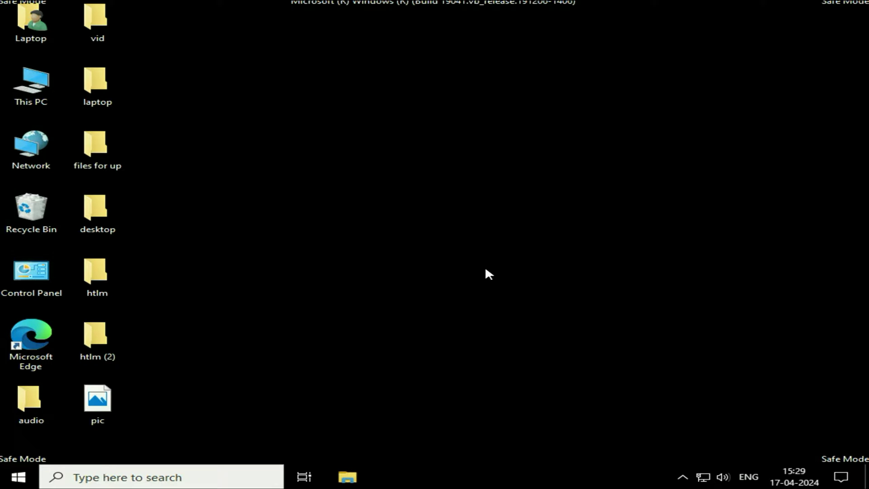
click(112, 481)
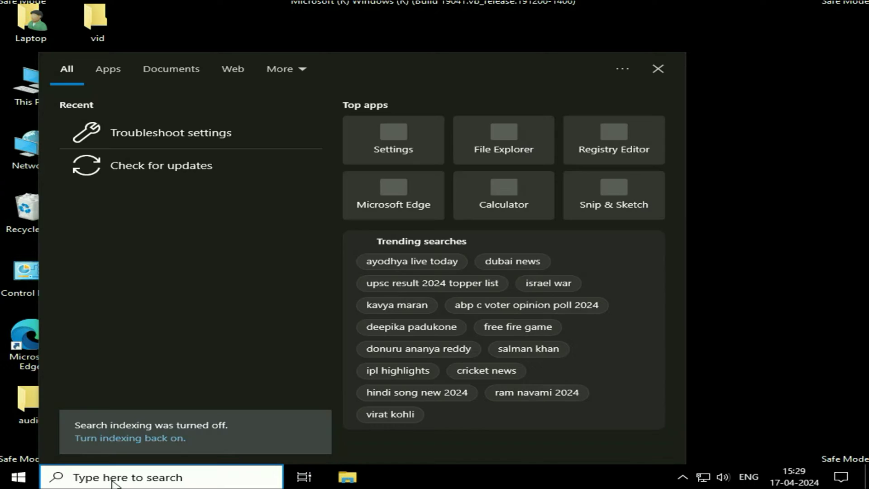
text(cont)
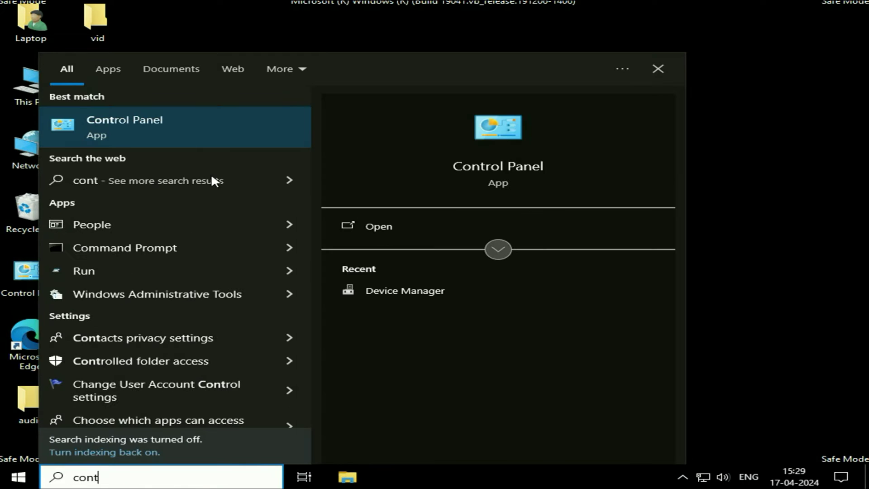
click(137, 122)
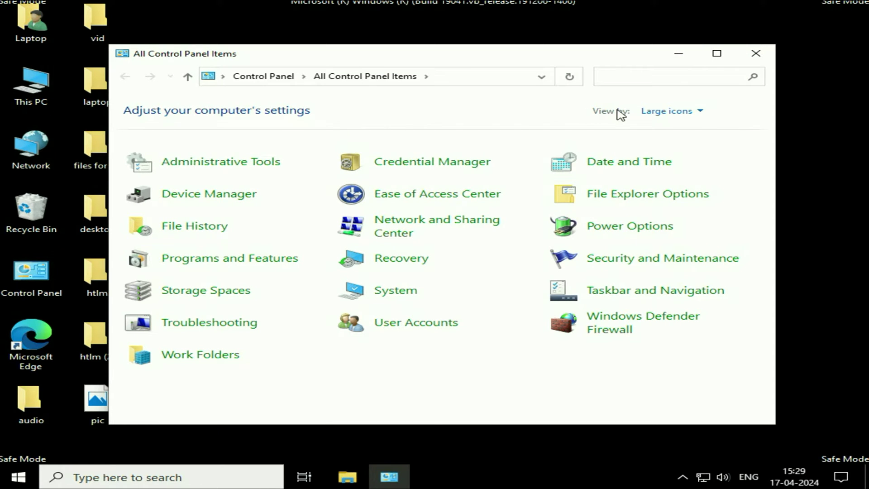
click(700, 114)
click(691, 161)
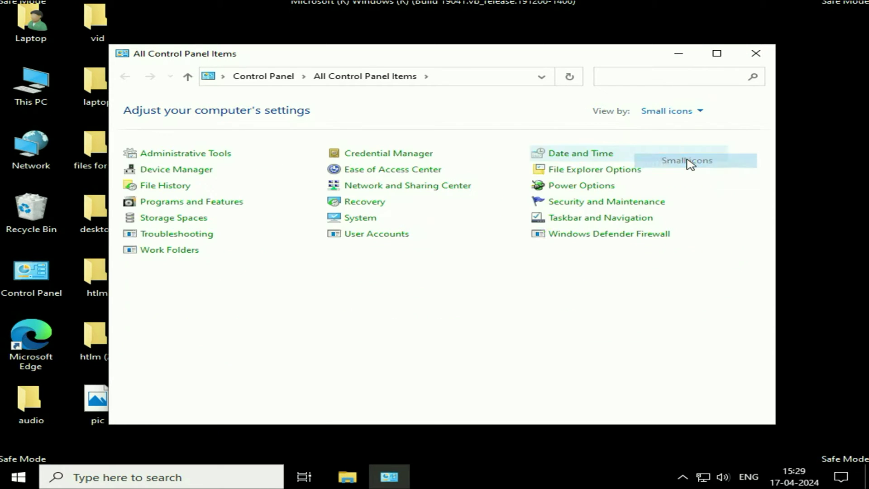
click(719, 56)
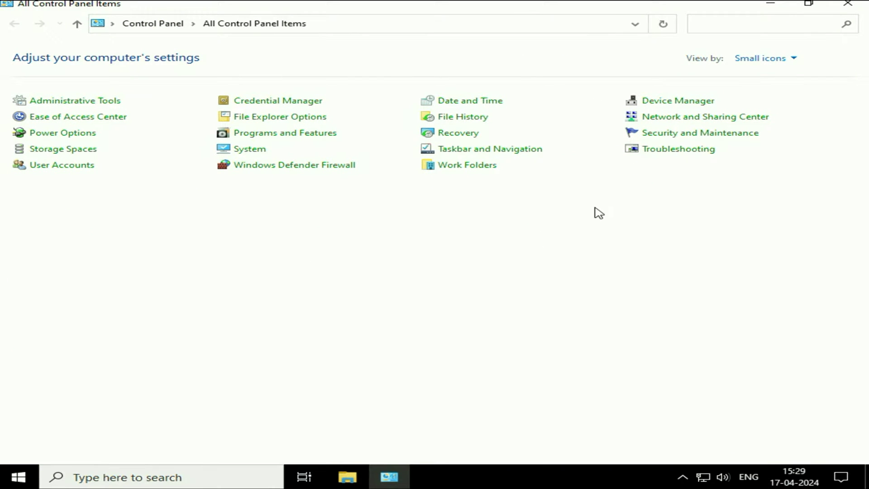
click(284, 135)
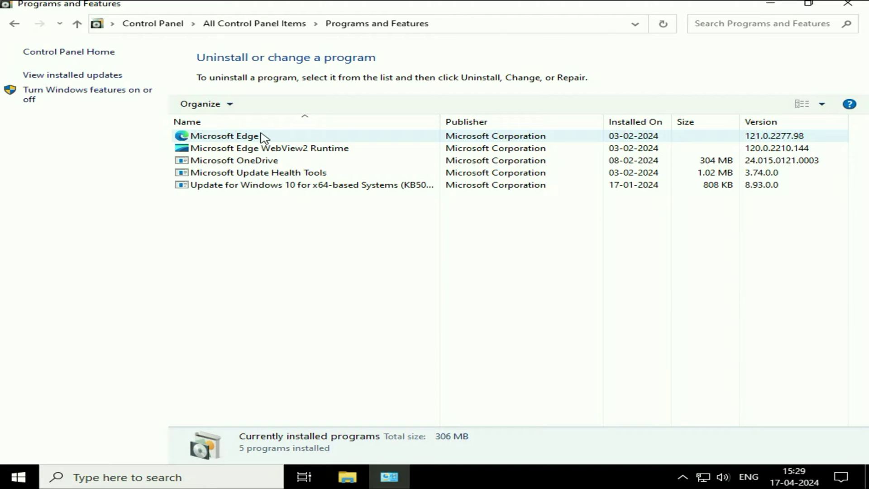
right_click(233, 138)
right_click(216, 147)
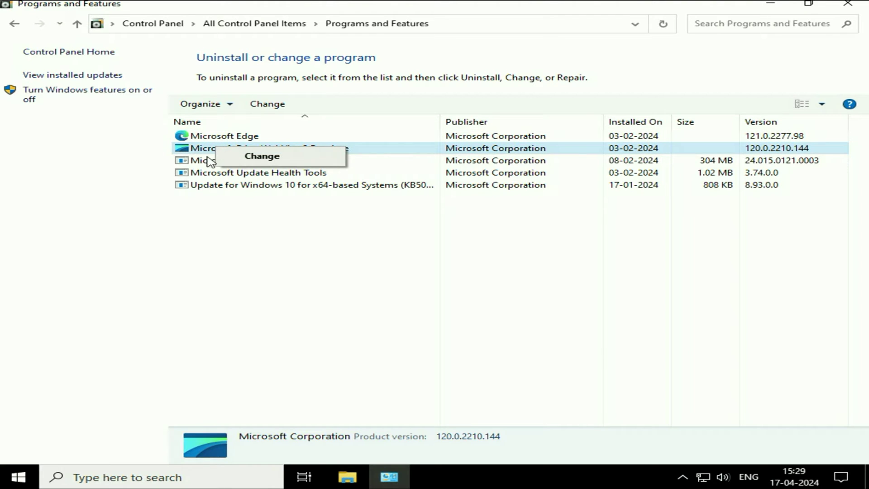
right_click(203, 162)
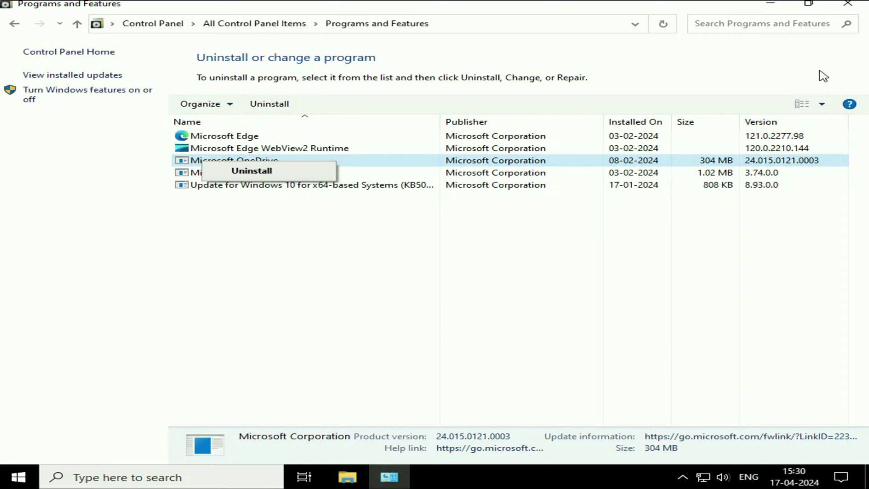
click(849, 10)
click(849, 10)
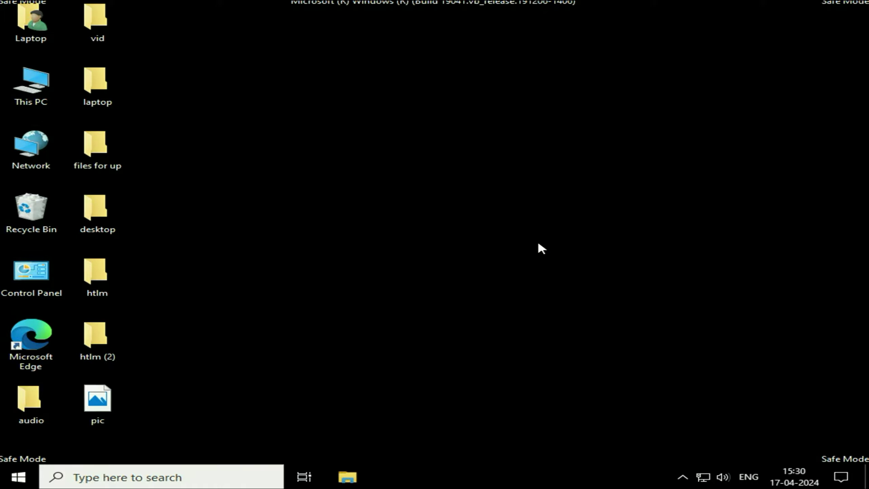
Step: Restart Windows from the Start menu's power options and choose Troubleshoot on the recovery screen
click(19, 476)
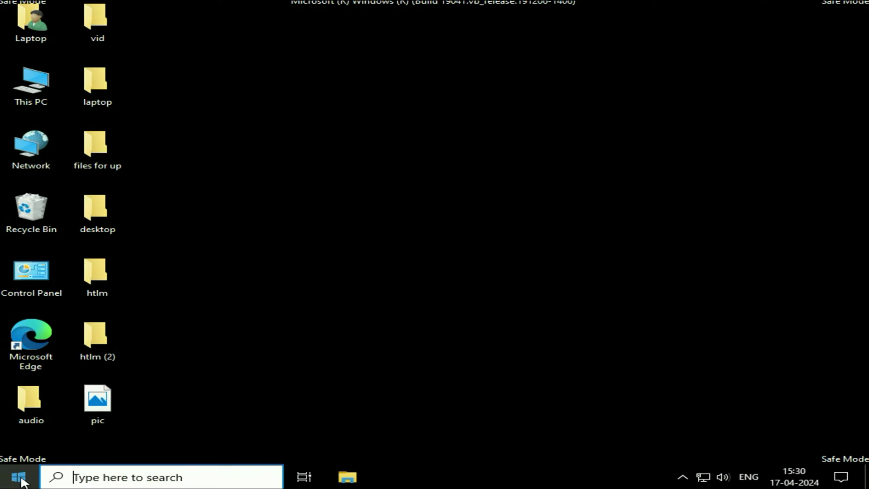
click(23, 452)
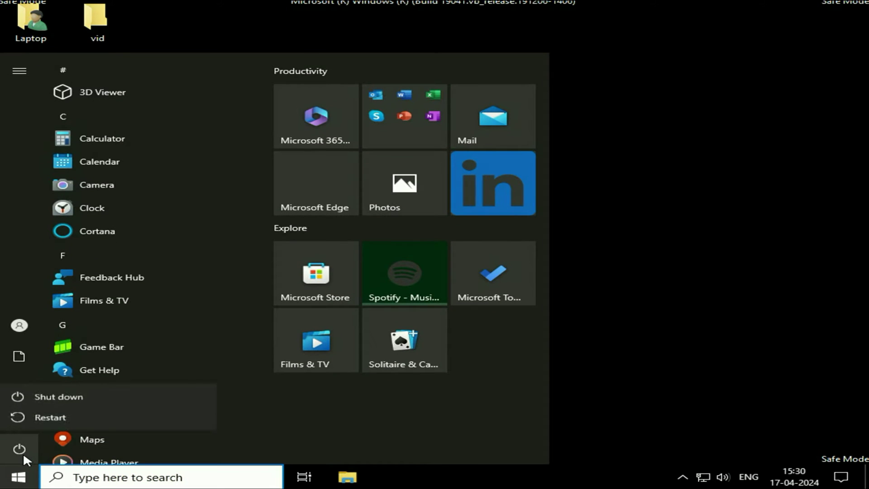
shift+click(59, 418)
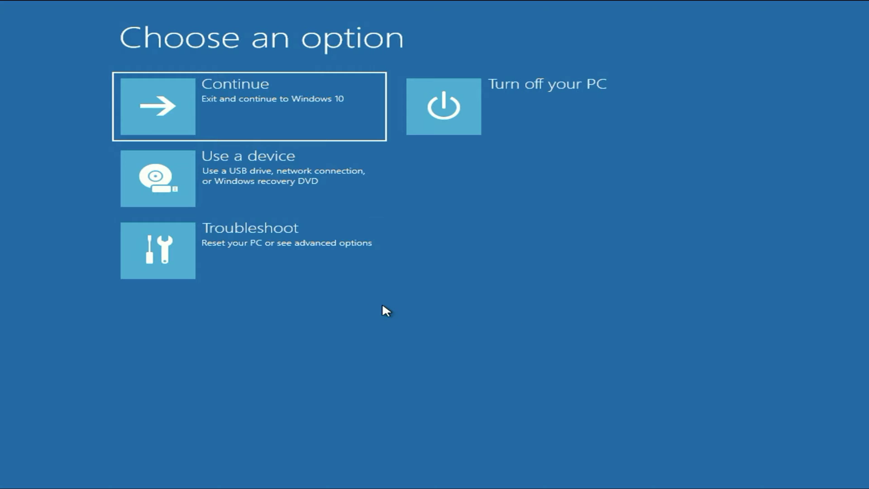
click(296, 253)
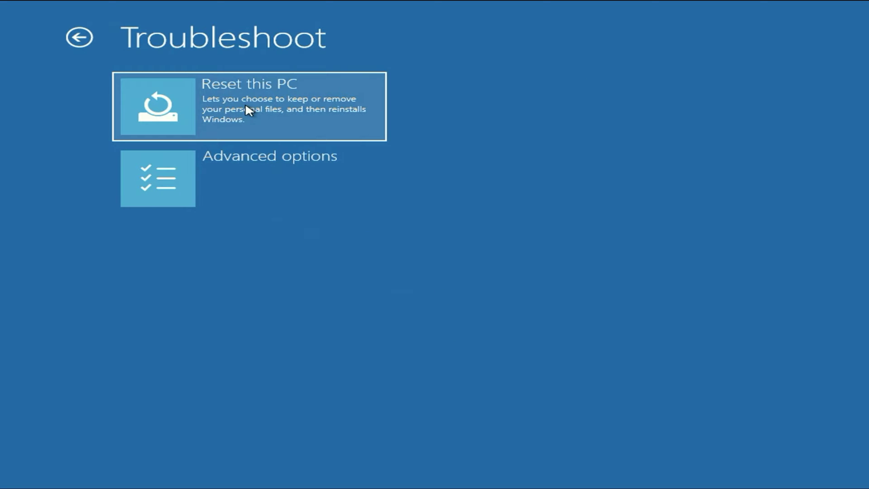
Step: Start Reset this PC with Keep my files and a Local reinstall of Windows
click(293, 108)
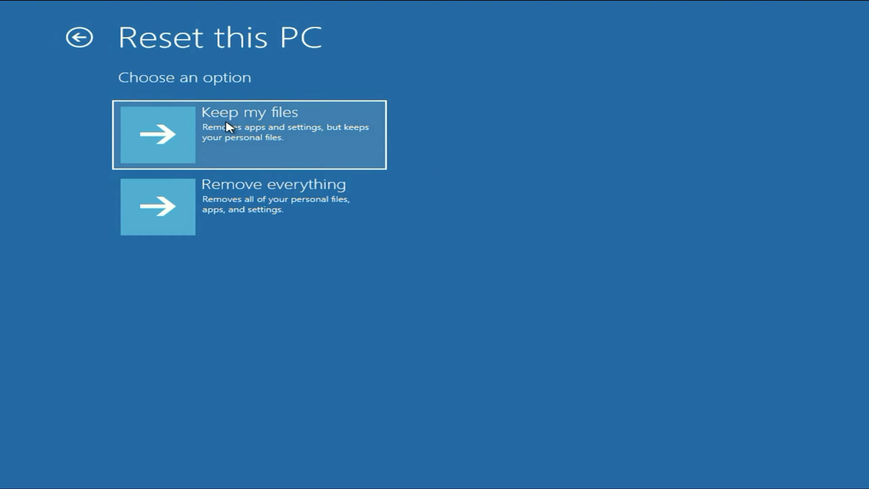
click(276, 127)
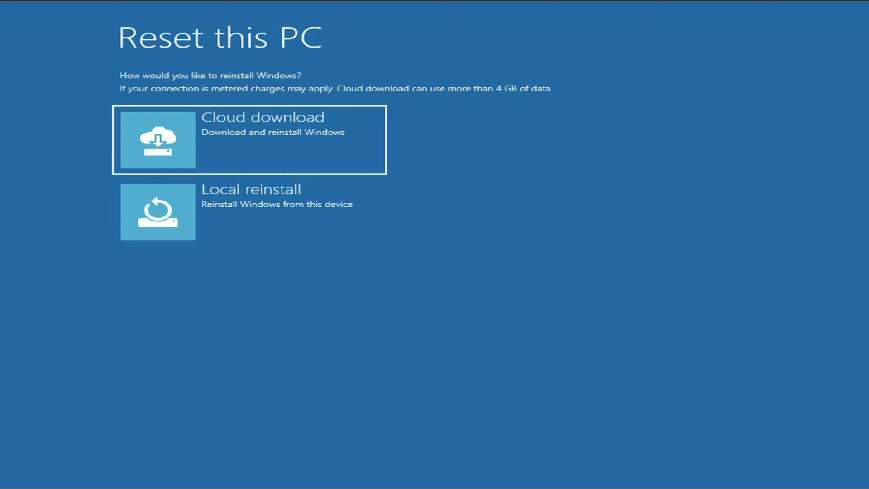
click(218, 203)
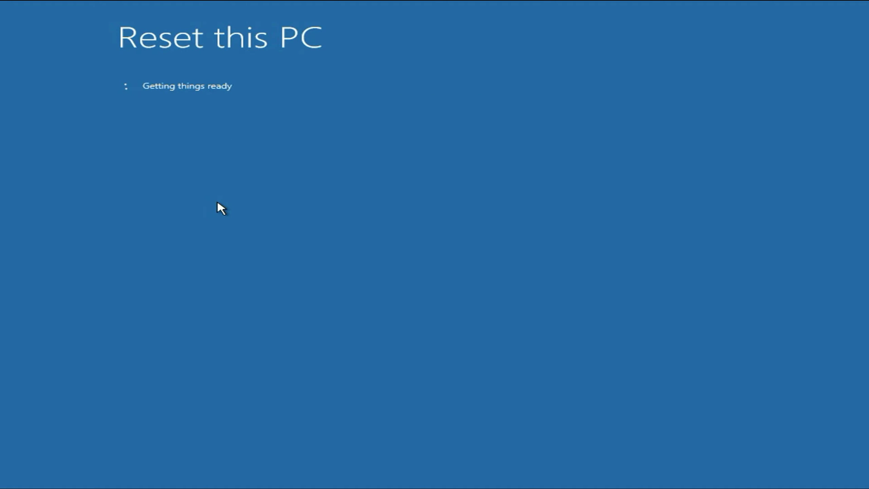